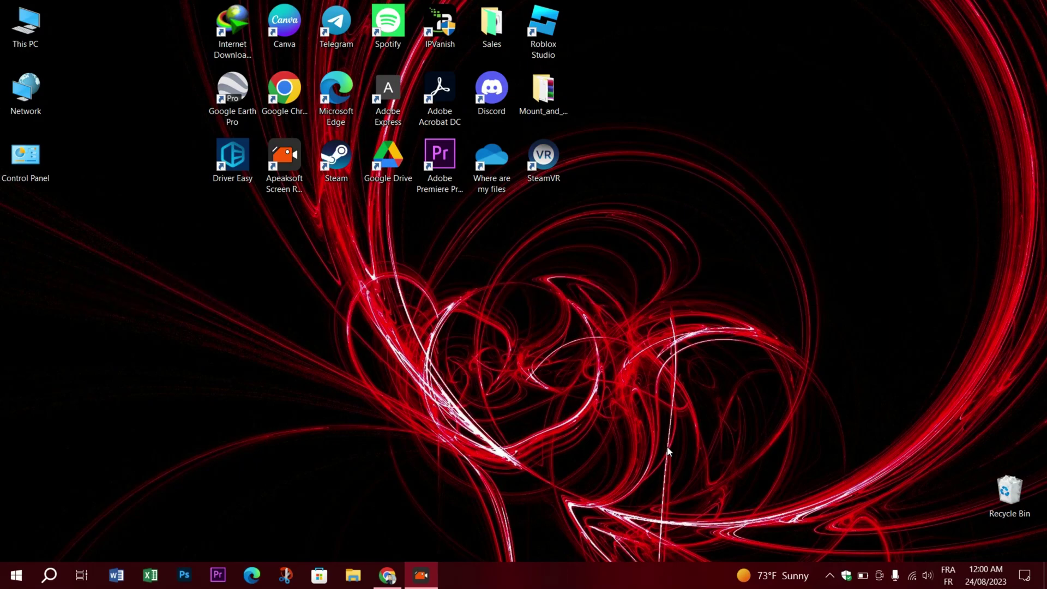
Check the Wi-Fi connection, then launch Windows Security from Settings > Update & Security.
{"action": "left_click", "coordinate": [912, 576]}
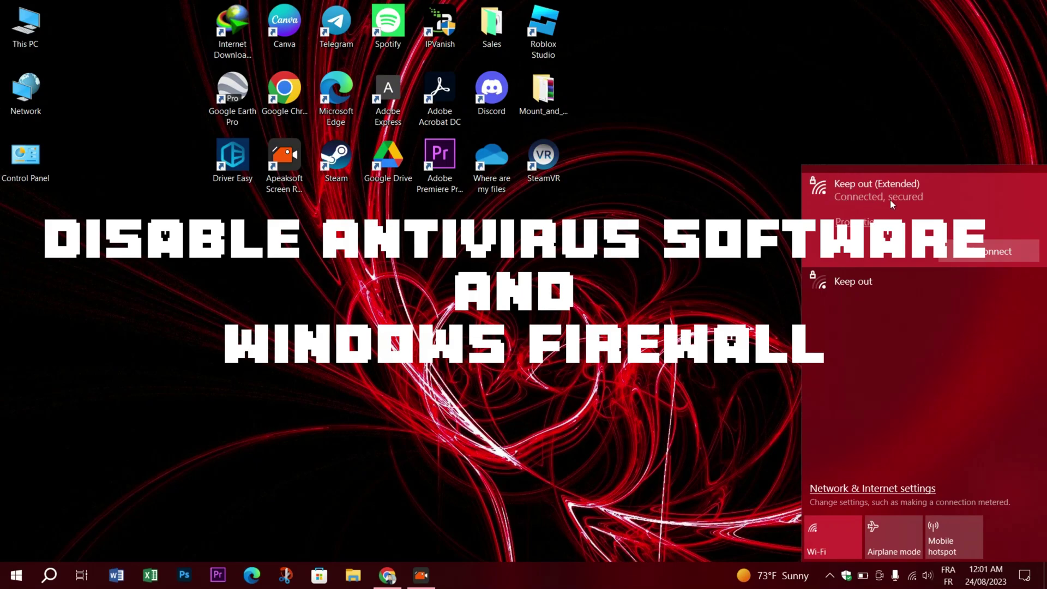
{"action": "left_click", "coordinate": [546, 395]}
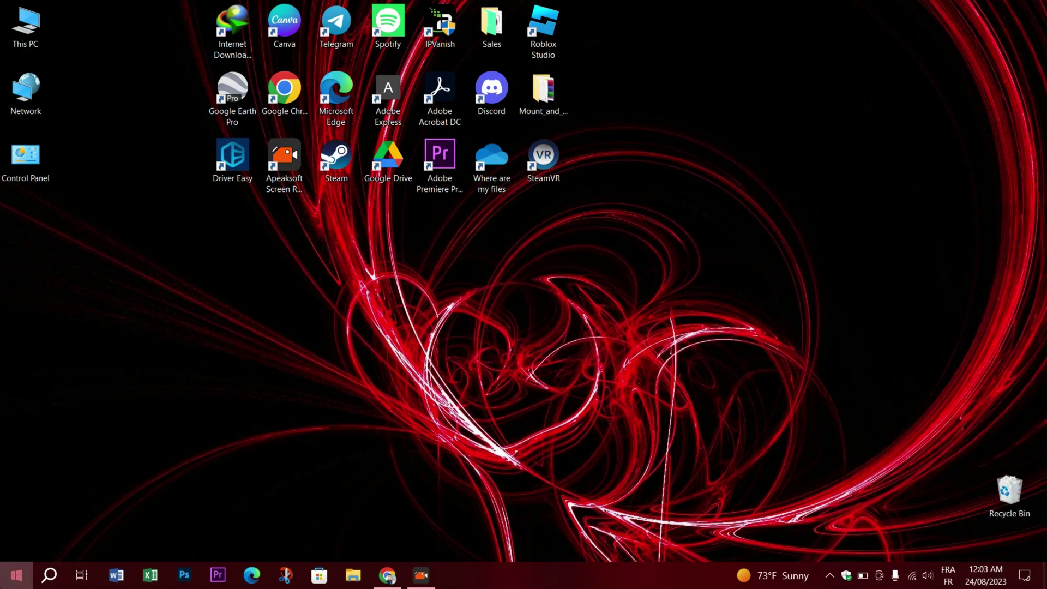
{"action": "left_click", "coordinate": [15, 575]}
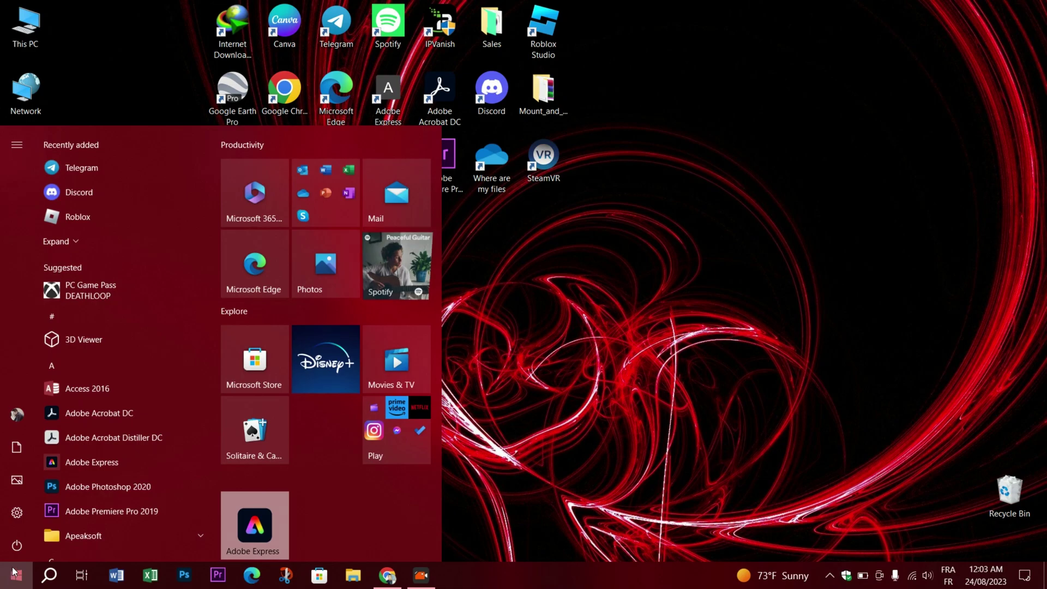
{"action": "left_click", "coordinate": [18, 512]}
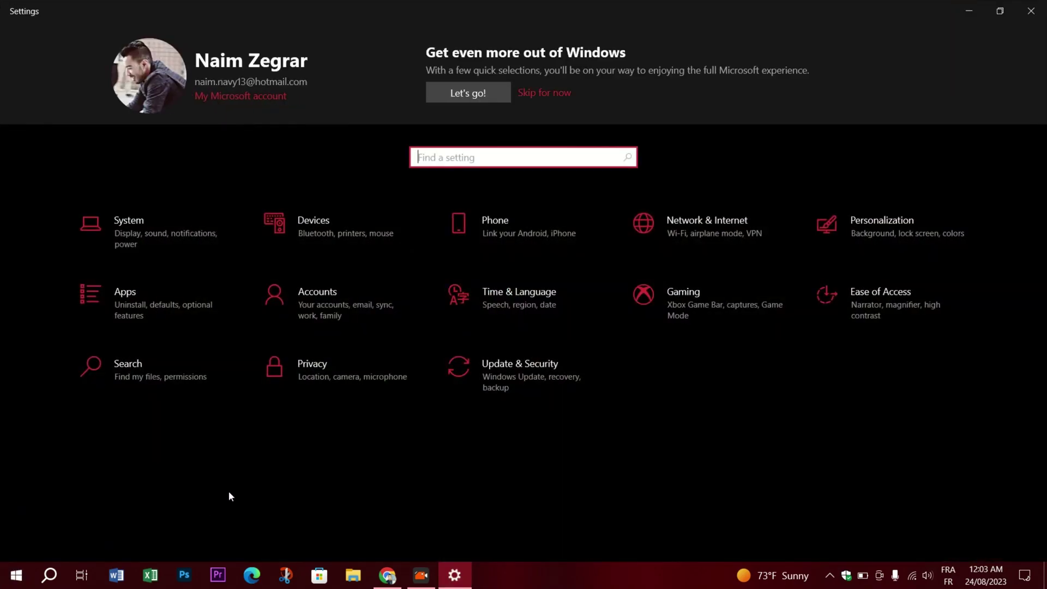
{"action": "left_click", "coordinate": [502, 378]}
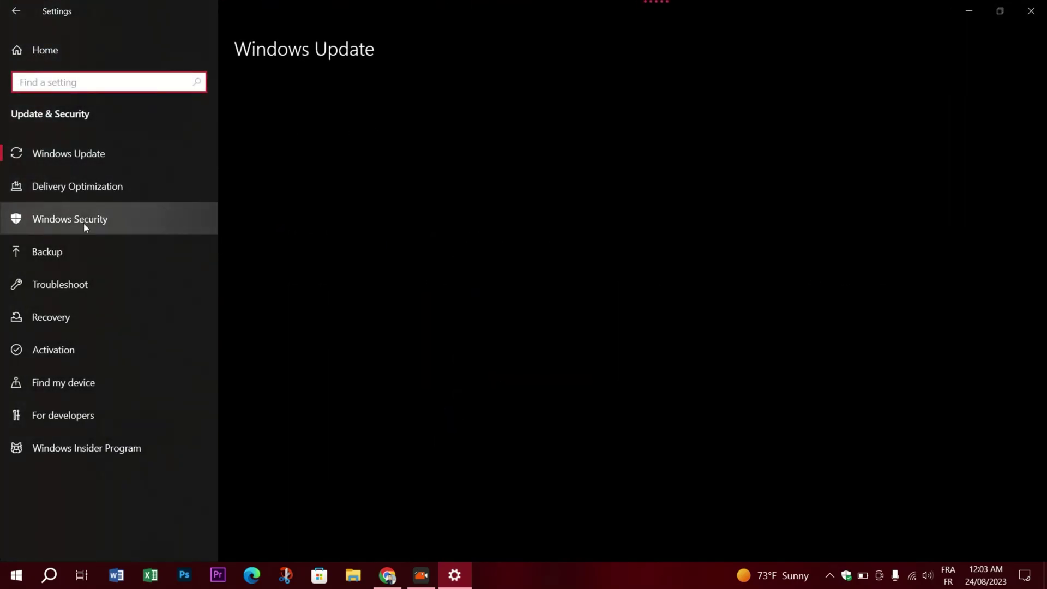
{"action": "left_click", "coordinate": [84, 224]}
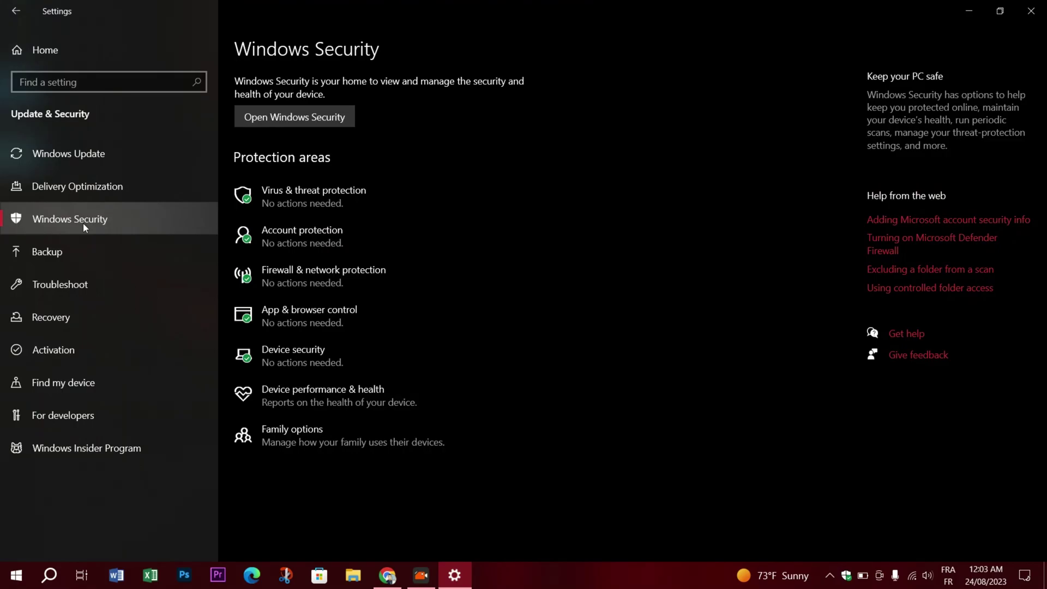
{"action": "left_click", "coordinate": [294, 117]}
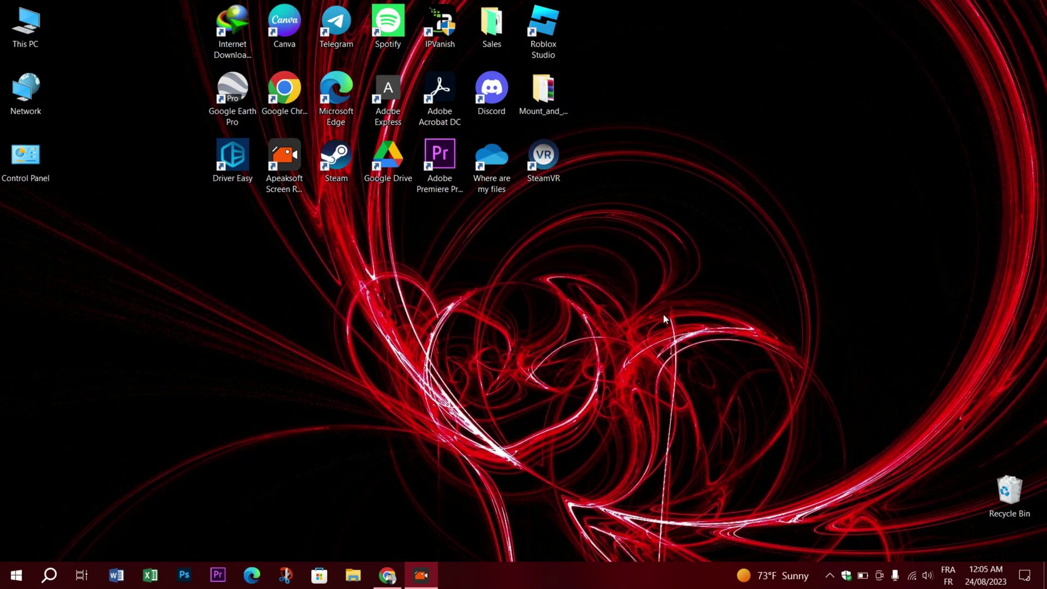
Open Virus & threat protection in Windows Security and scroll down to the Real-time protection settings.
{"action": "left_click", "coordinate": [845, 578]}
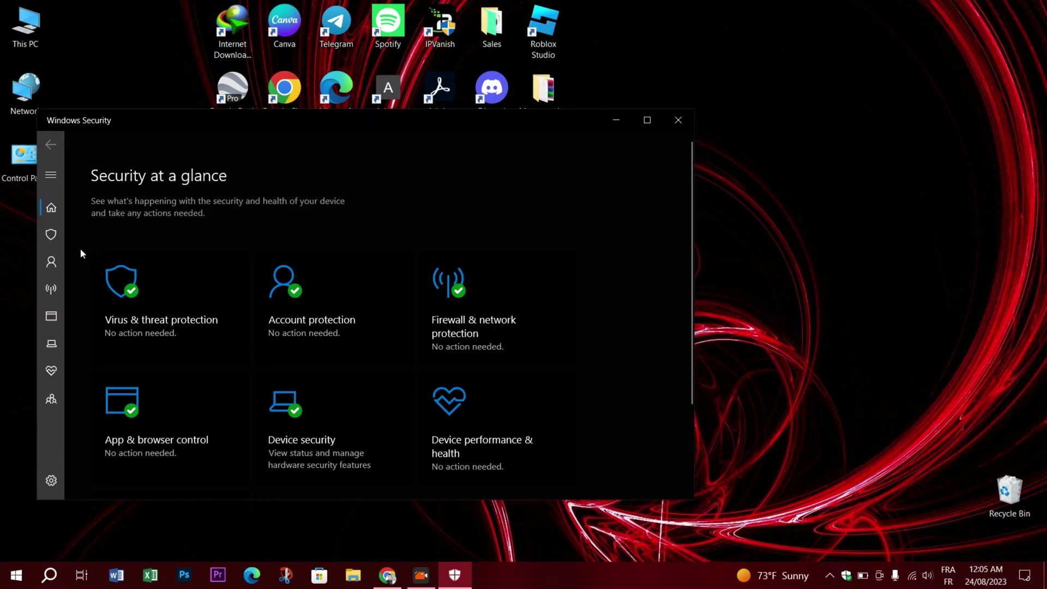
{"action": "left_click", "coordinate": [131, 285]}
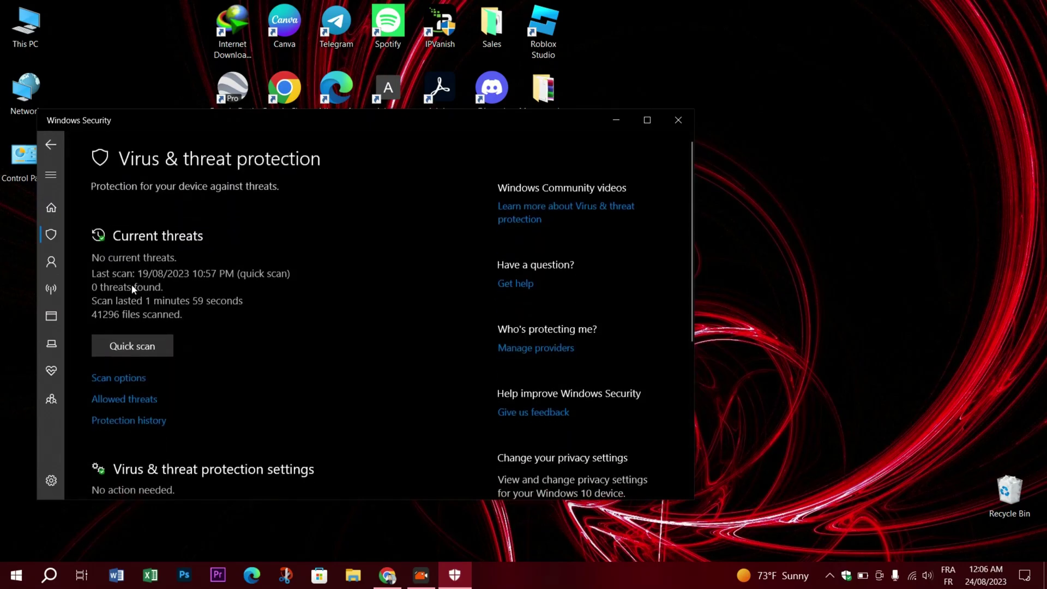
{"action": "scroll", "coordinate": [224, 414], "scroll_direction": "down", "scroll_amount": 4}
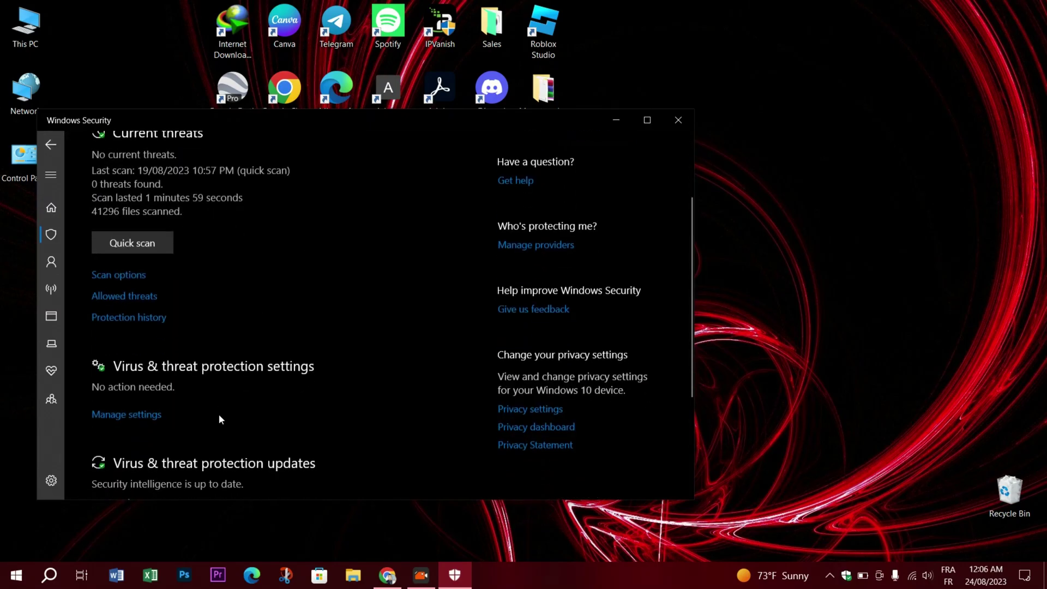
{"action": "scroll", "coordinate": [141, 409], "scroll_direction": "up", "scroll_amount": 4}
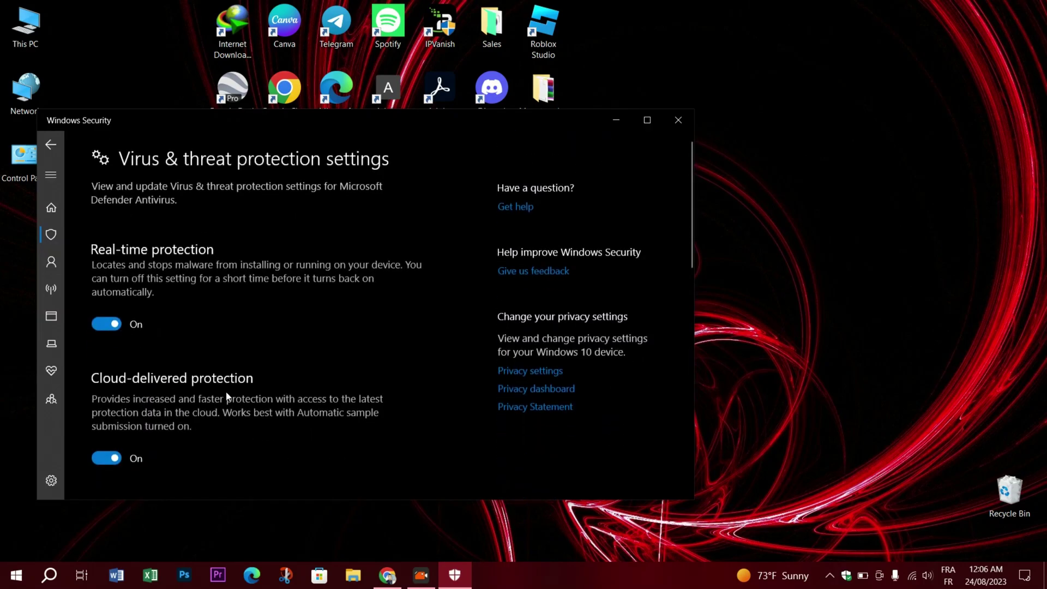
{"action": "scroll", "coordinate": [180, 229], "scroll_direction": "down", "scroll_amount": 2}
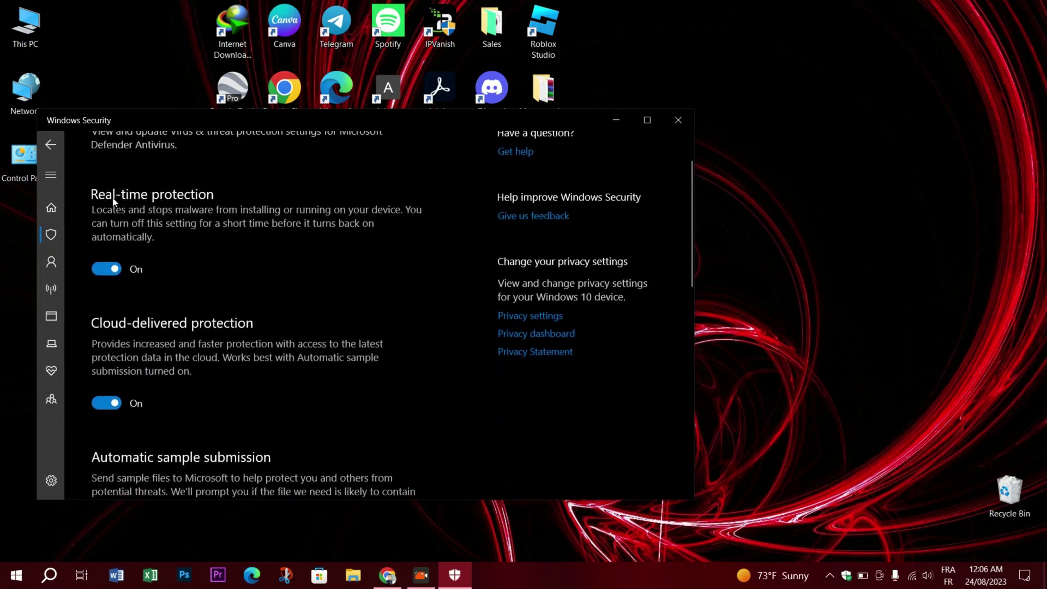
{"action": "scroll", "coordinate": [223, 247], "scroll_direction": "down", "scroll_amount": 1}
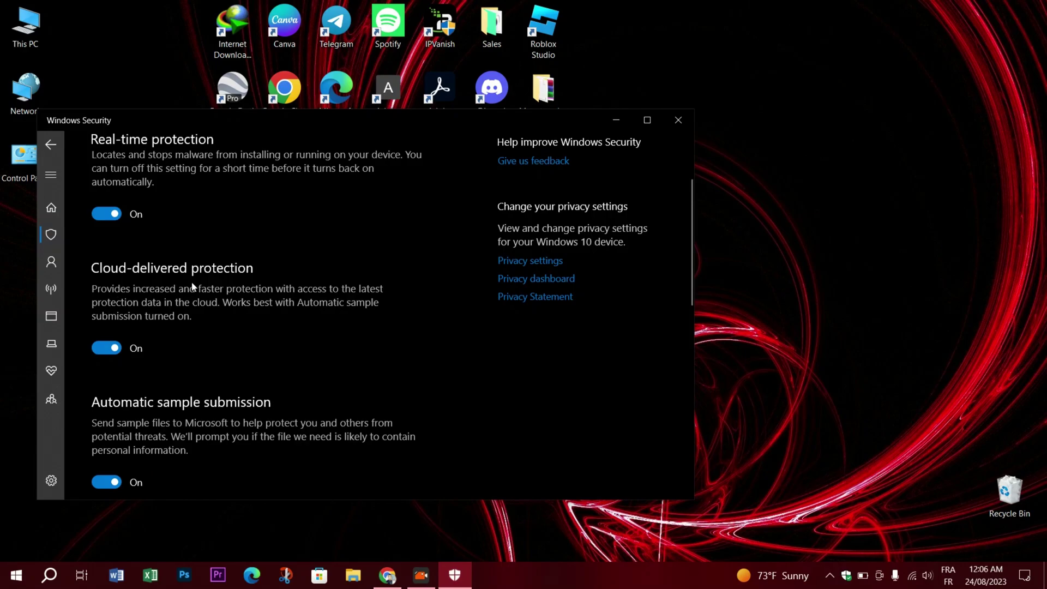
{"action": "scroll", "coordinate": [284, 281], "scroll_direction": "down", "scroll_amount": 2}
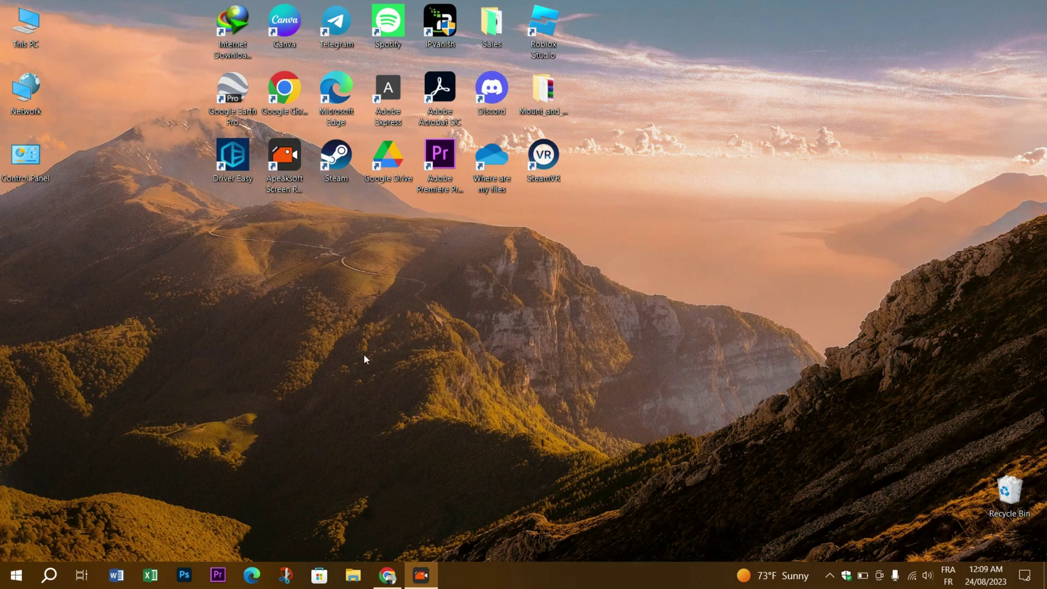
Search for CMD and run Command Prompt as administrator.
{"action": "left_click", "coordinate": [51, 573]}
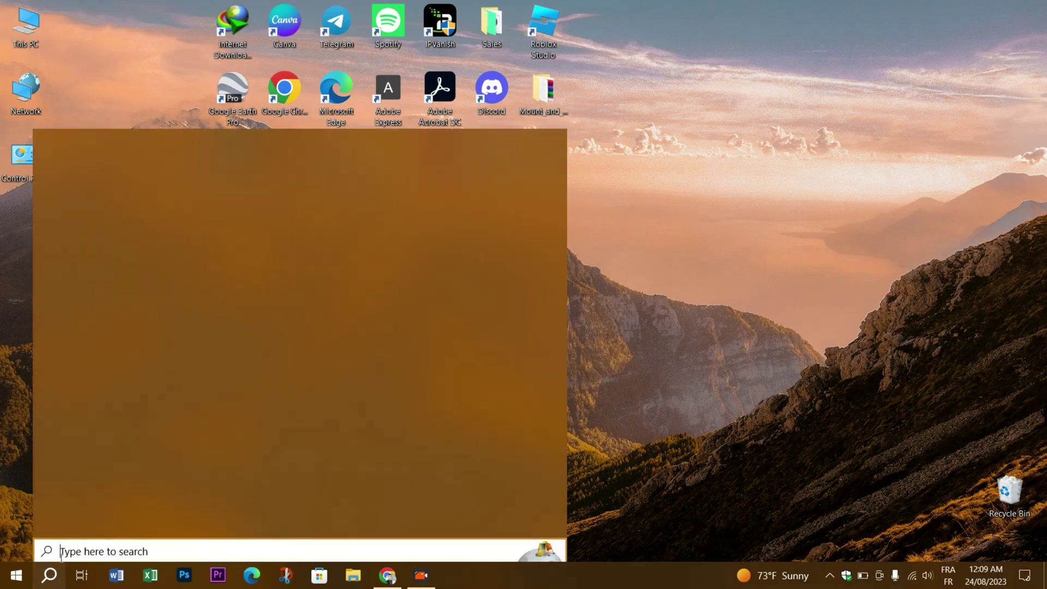
{"action": "type", "text": "c"}
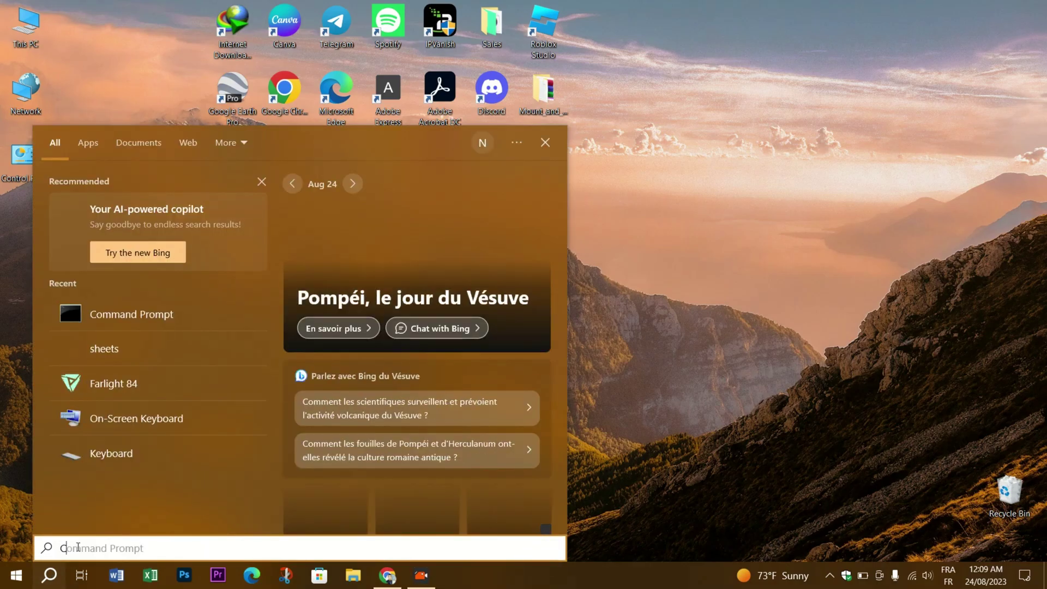
{"action": "type", "text": "MD"}
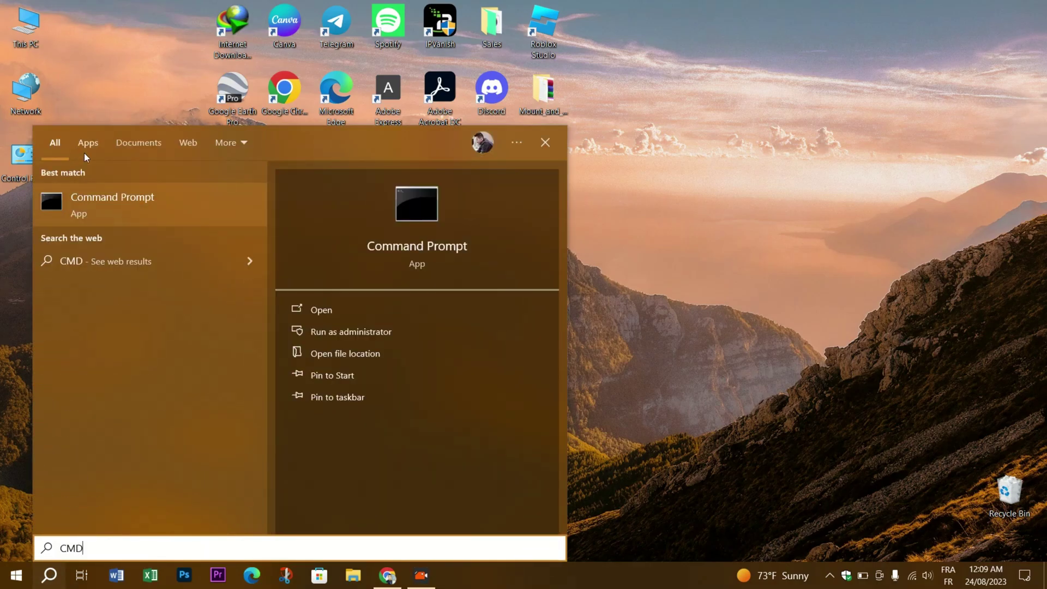
{"action": "right_click", "coordinate": [99, 213]}
{"action": "left_click", "coordinate": [127, 226]}
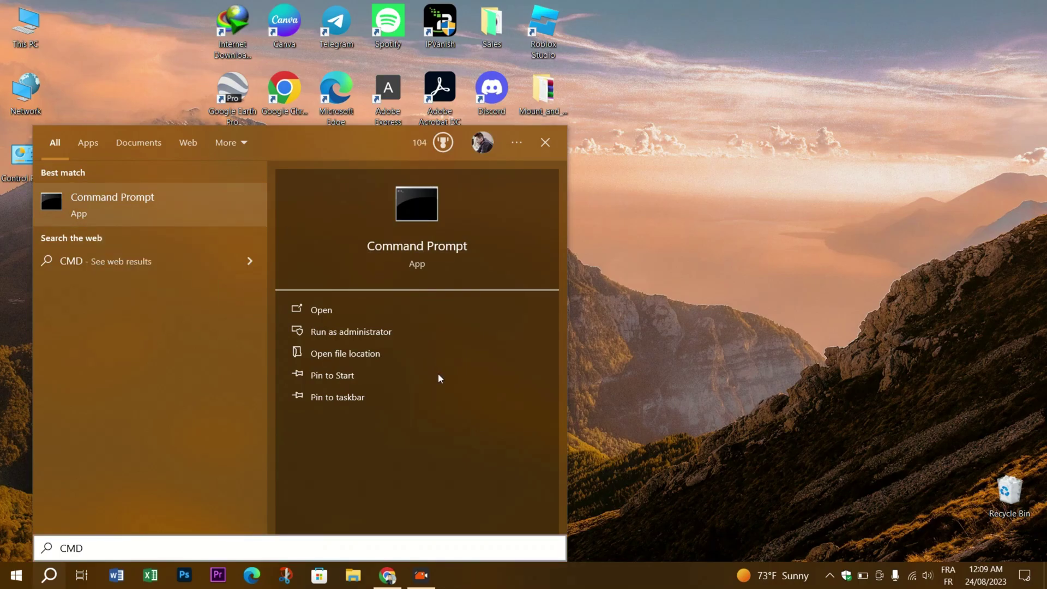
Ping exputer.com 50 times to test for packet loss, then minimize the console.
{"action": "left_click", "coordinate": [524, 98]}
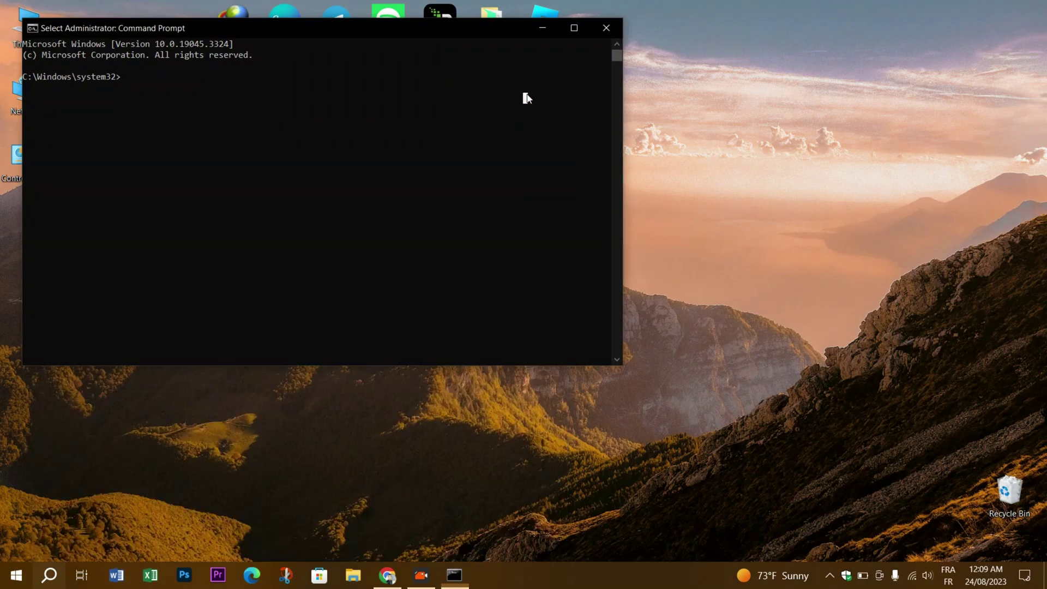
{"action": "type", "text": "ping exputer.com -n 50"}
{"action": "left_click", "coordinate": [283, 107]}
{"action": "key", "text": "Return"}
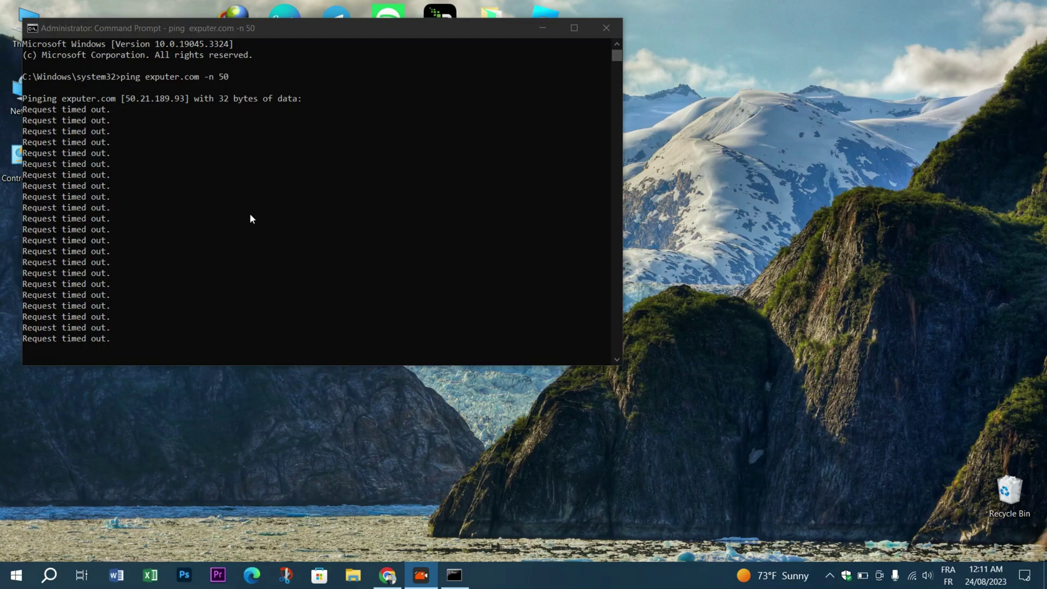
{"action": "left_click", "coordinate": [542, 28]}
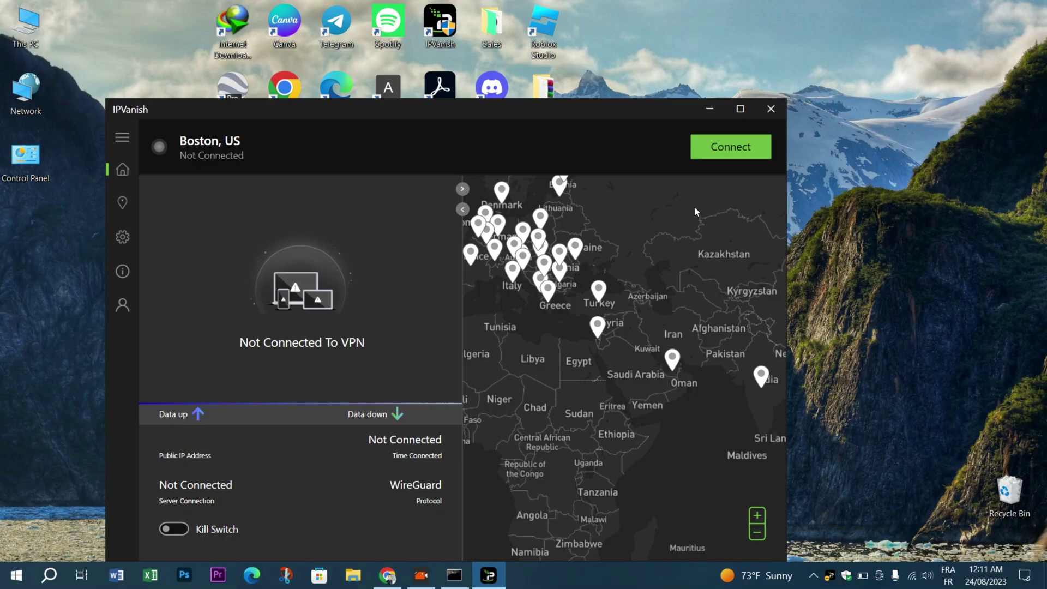
Connect IPVanish to the Boston, US server, then disconnect it.
{"action": "left_click", "coordinate": [730, 157]}
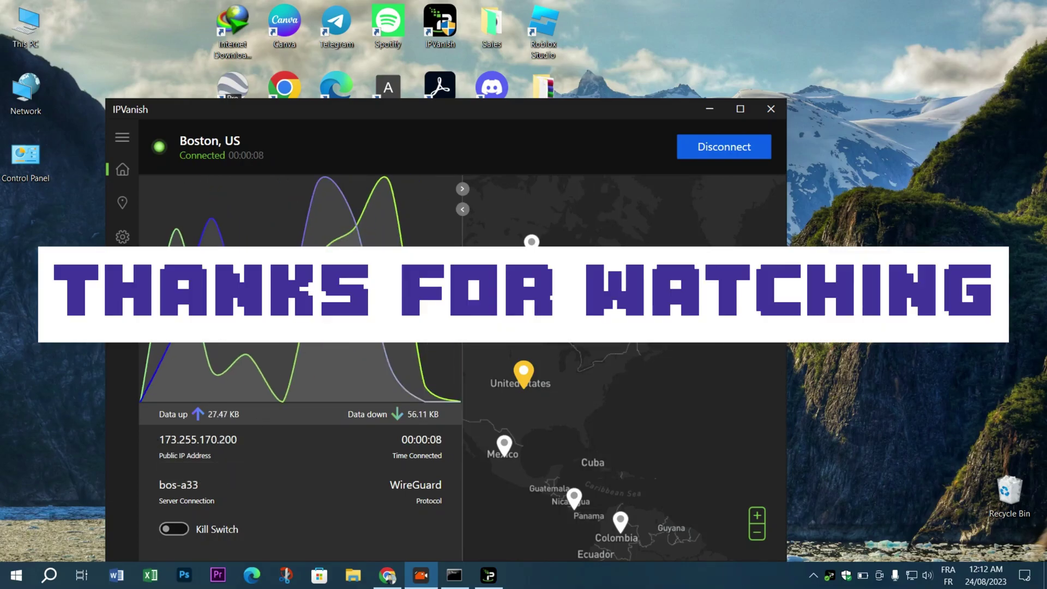
{"action": "left_click", "coordinate": [712, 154]}
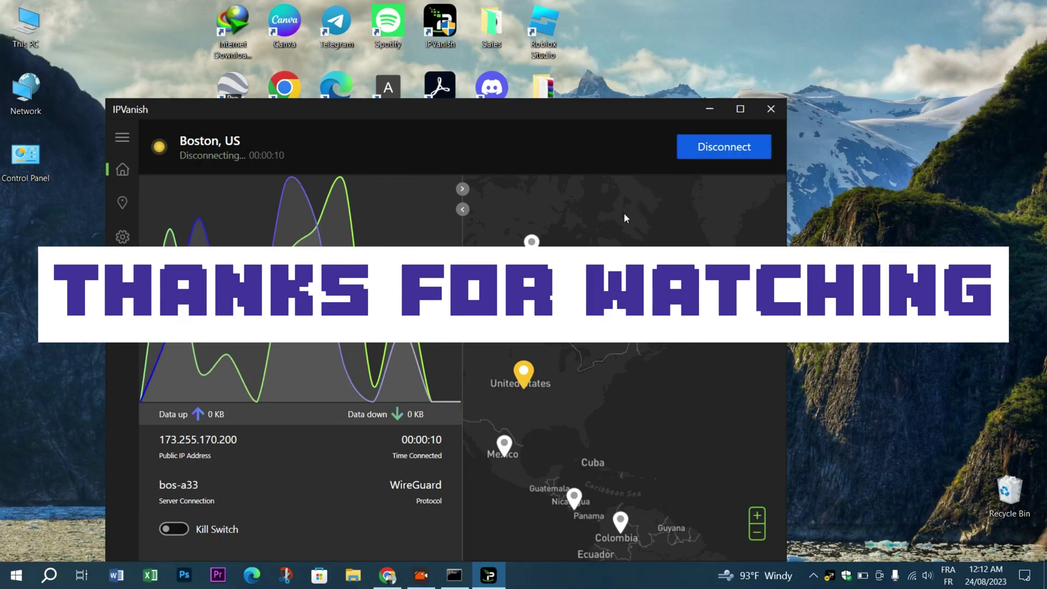